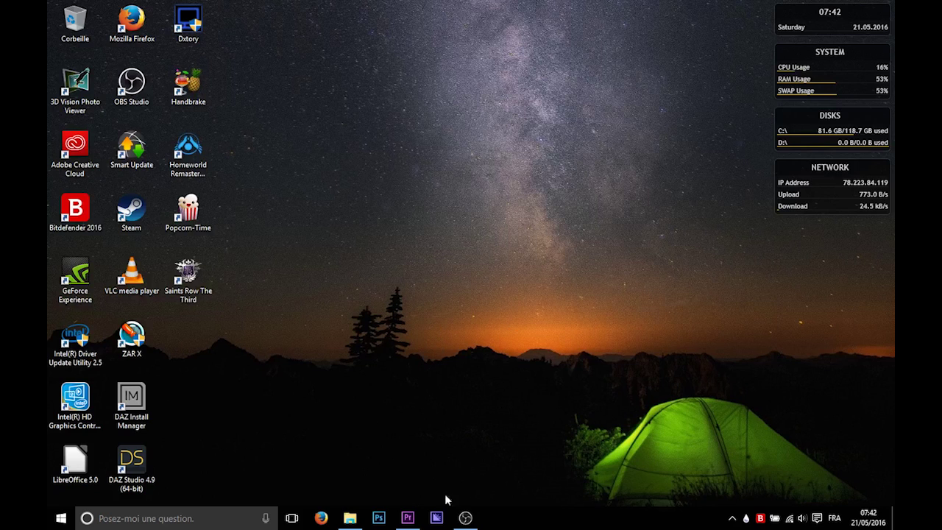
# Switch to Premiere Pro and play the Saints Row 3 - 3 sequence from 00;14;28;04 into the mission-complete screen.
pyautogui.click(407, 517)
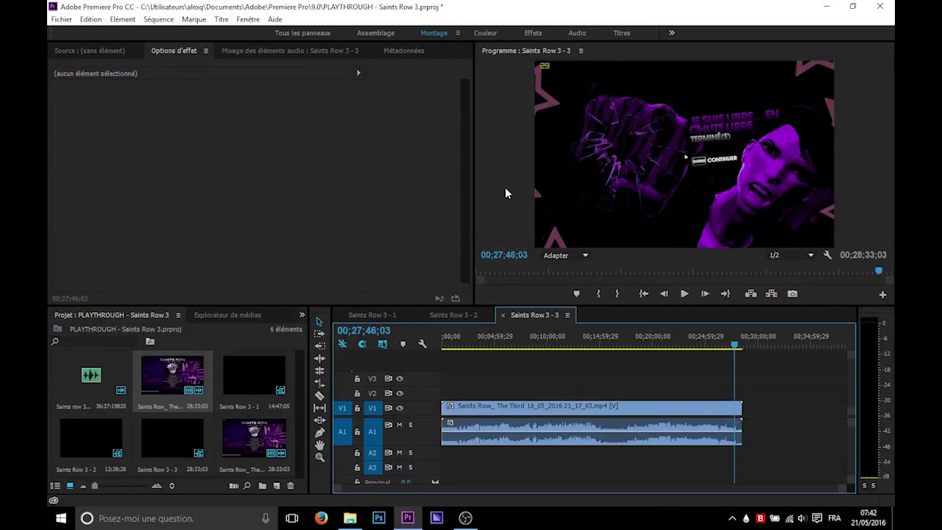
pyautogui.click(591, 345)
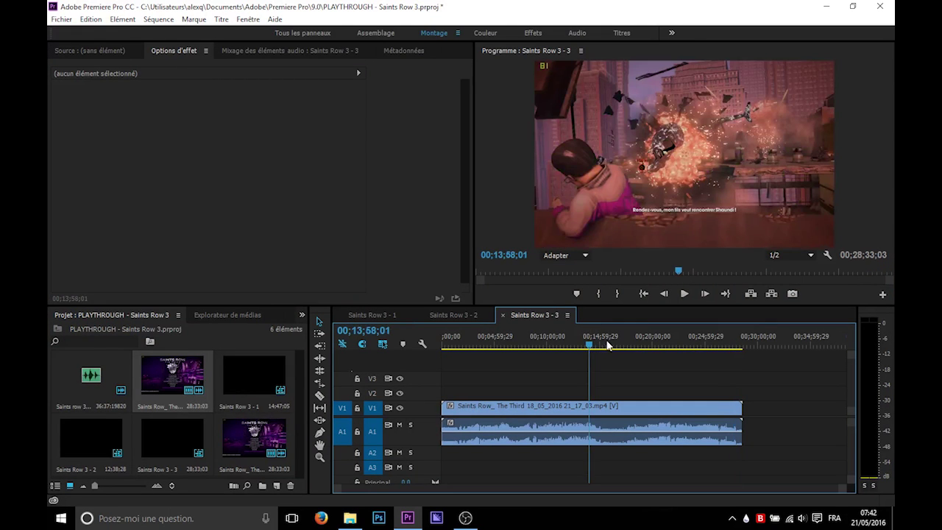
pyautogui.click(599, 345)
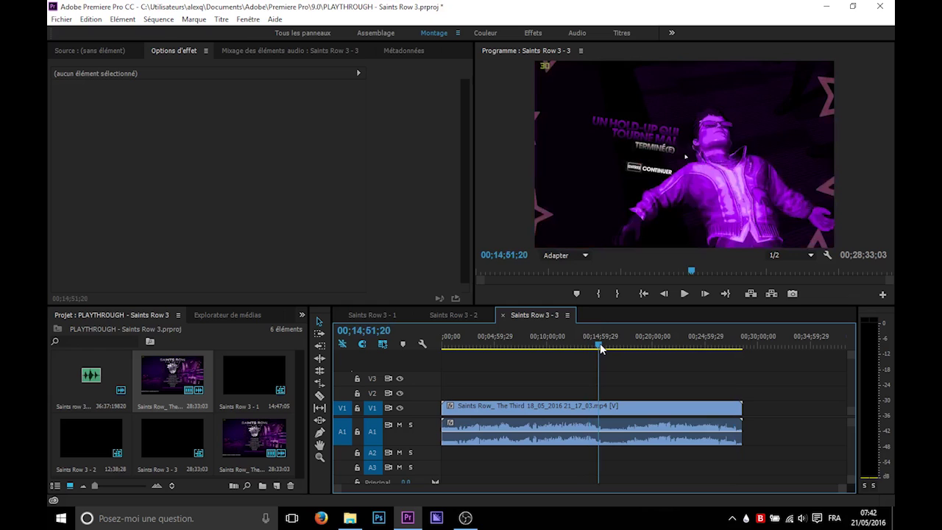
pyautogui.click(596, 346)
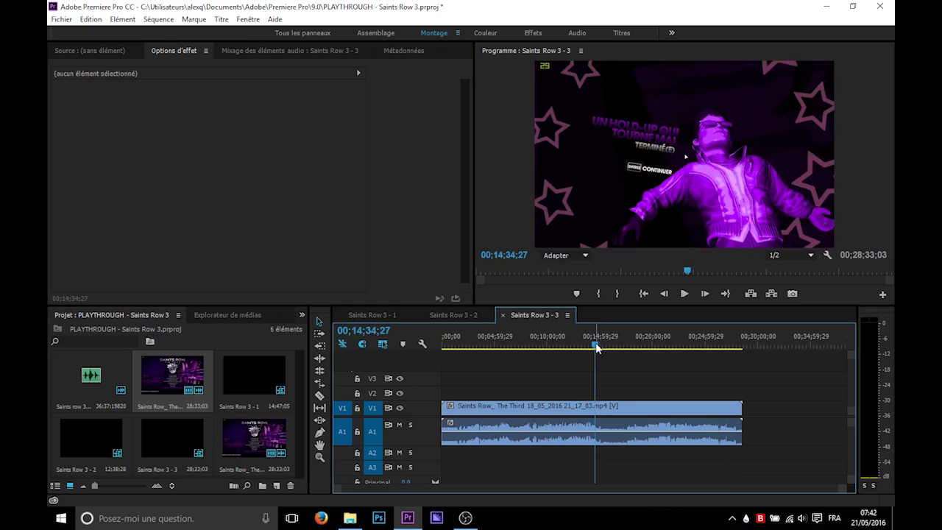
pyautogui.moveTo(596, 344); pyautogui.dragTo(596, 346)
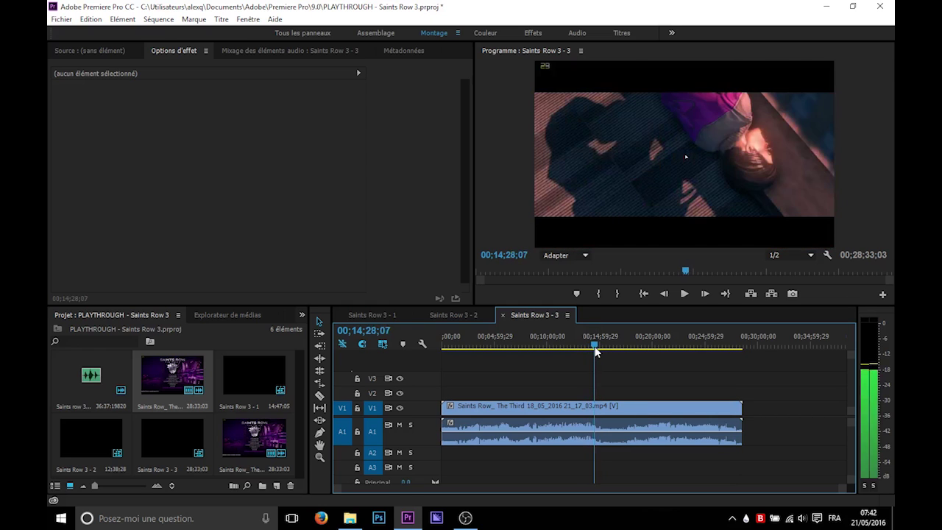
pyautogui.press('Left')
pyautogui.press('Left')
pyautogui.press('Left')
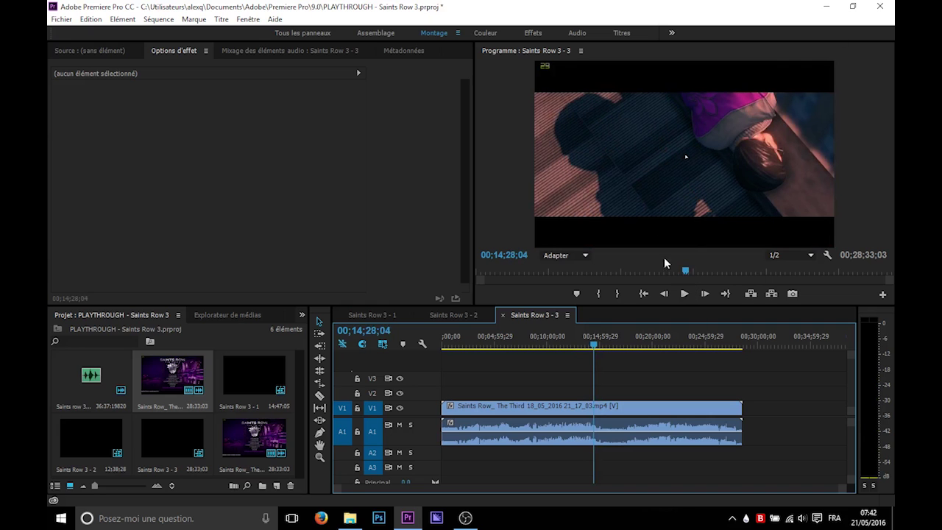
pyautogui.click(684, 294)
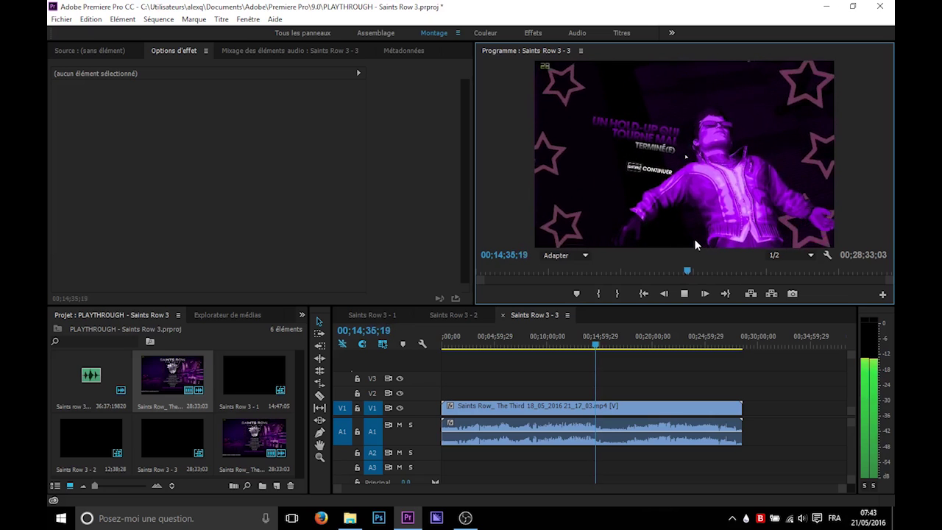
pyautogui.click(685, 294)
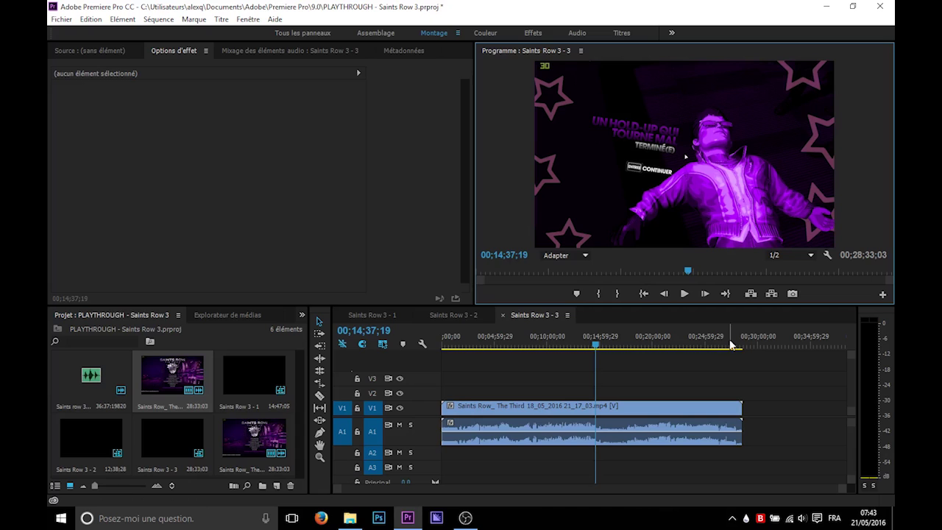
# Play the sequence from 00;26;55;27, through the cash machine cutscene near the end of the gameplay clip.
pyautogui.click(624, 431)
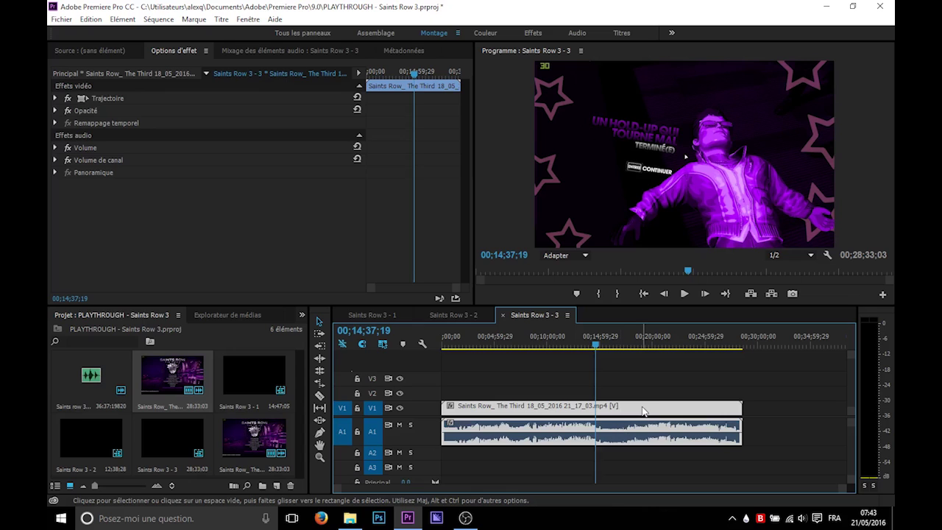
pyautogui.click(732, 346)
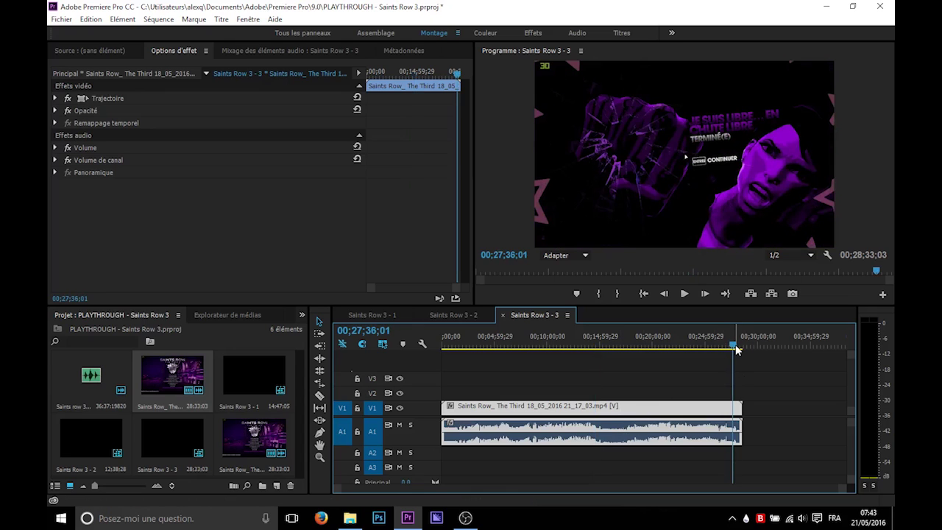
pyautogui.moveTo(737, 350); pyautogui.dragTo(726, 347)
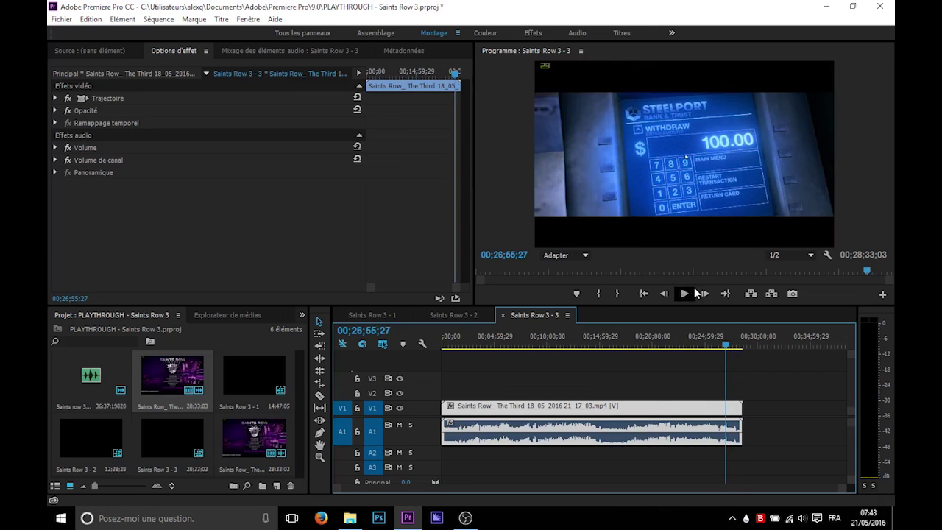
pyautogui.click(685, 292)
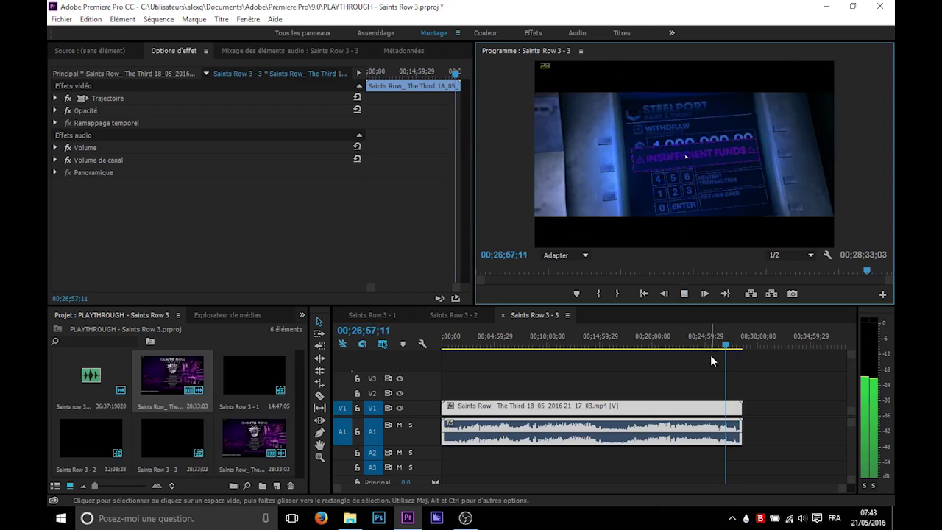
pyautogui.click(685, 295)
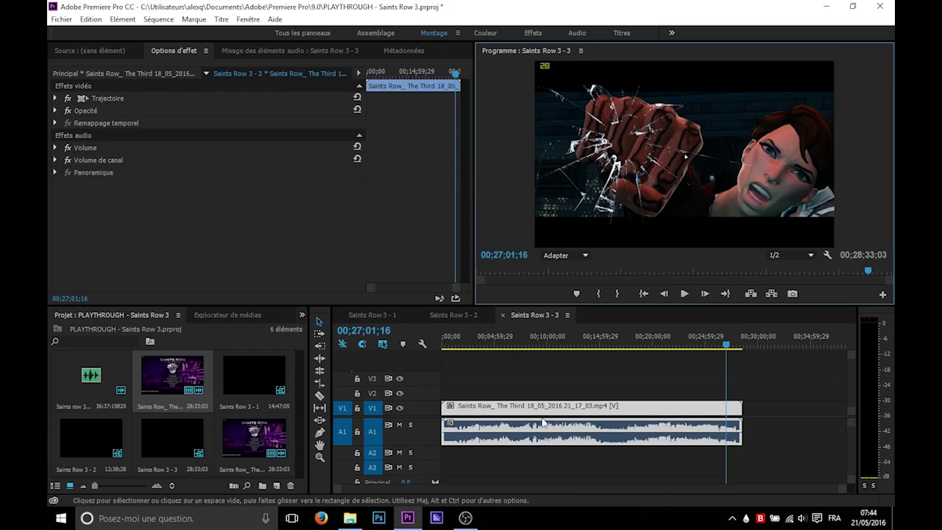
pyautogui.click(514, 432)
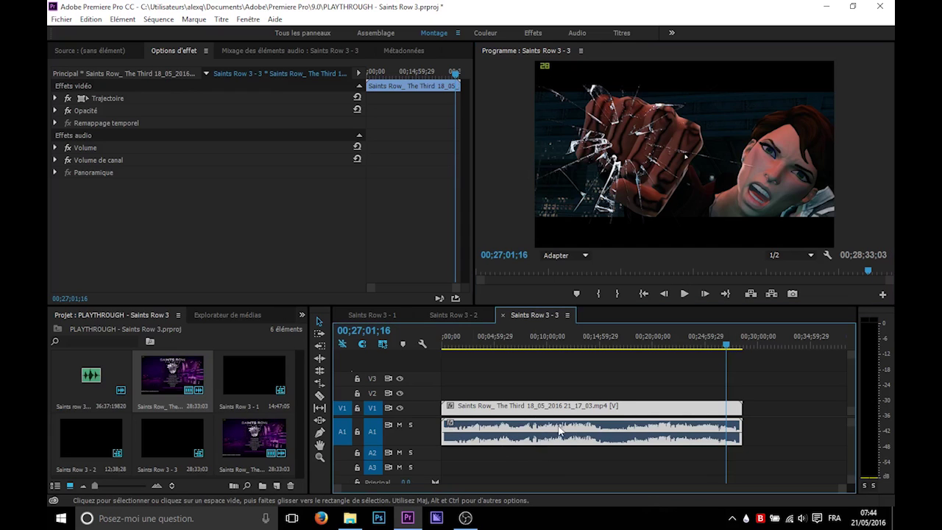
pyautogui.click(623, 377)
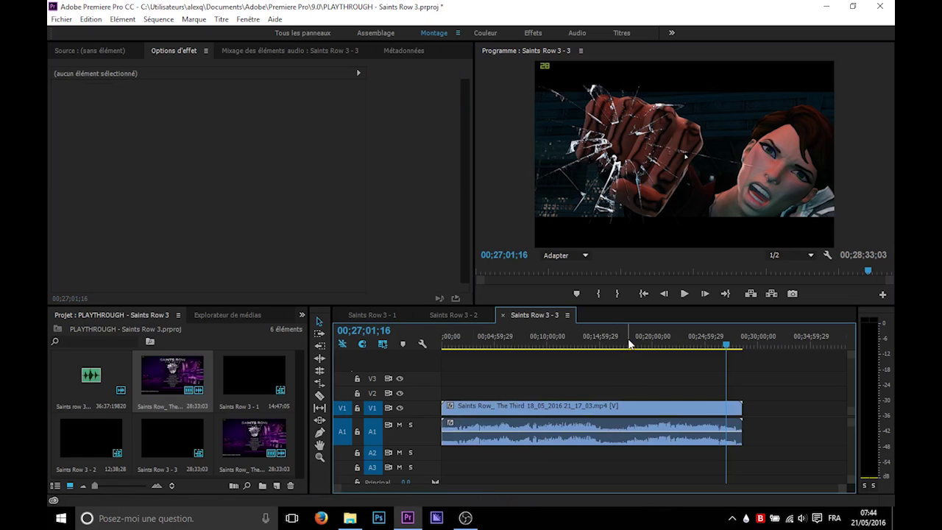
pyautogui.click(61, 518)
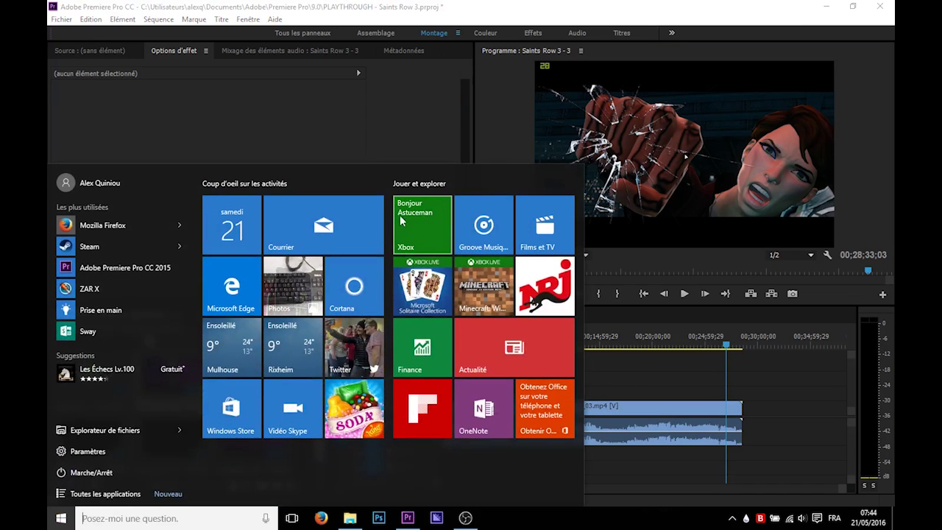
pyautogui.click(634, 378)
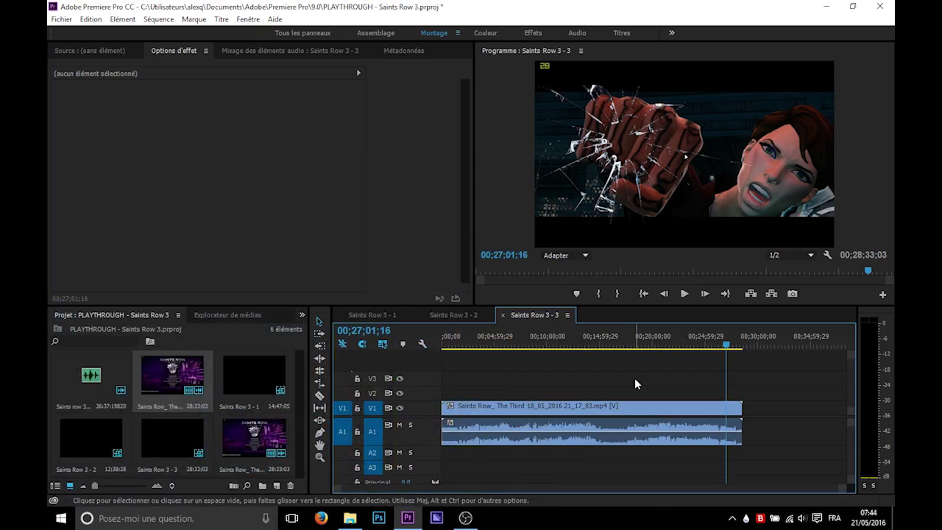
pyautogui.click(732, 518)
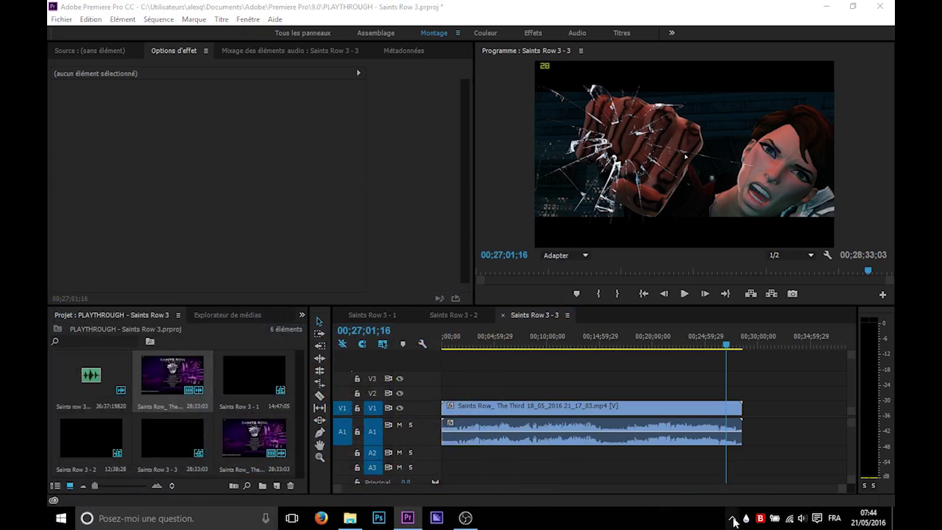
pyautogui.click(620, 449)
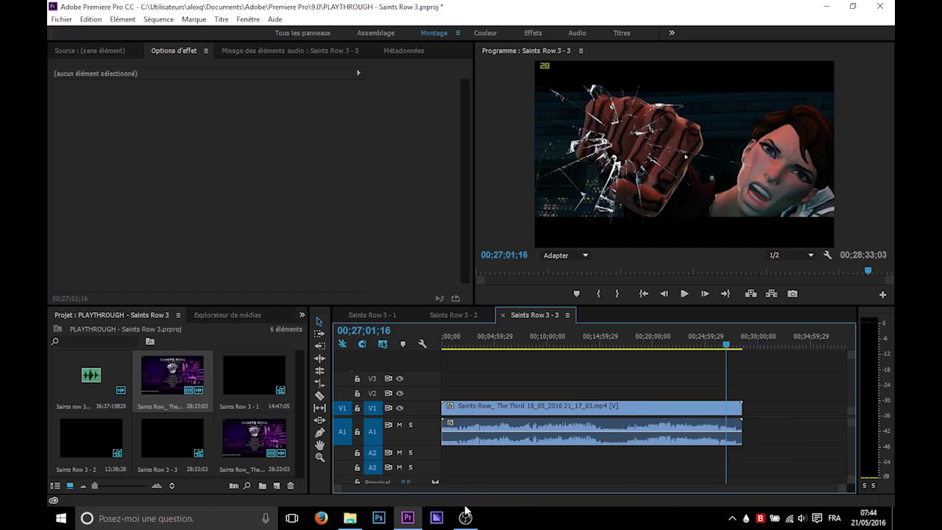
# Scrub the sequence back around the first mission's ending, leaving the playhead at 00;14;08;04.
pyautogui.moveTo(466, 518)
pyautogui.moveTo(585, 340); pyautogui.dragTo(597, 347)
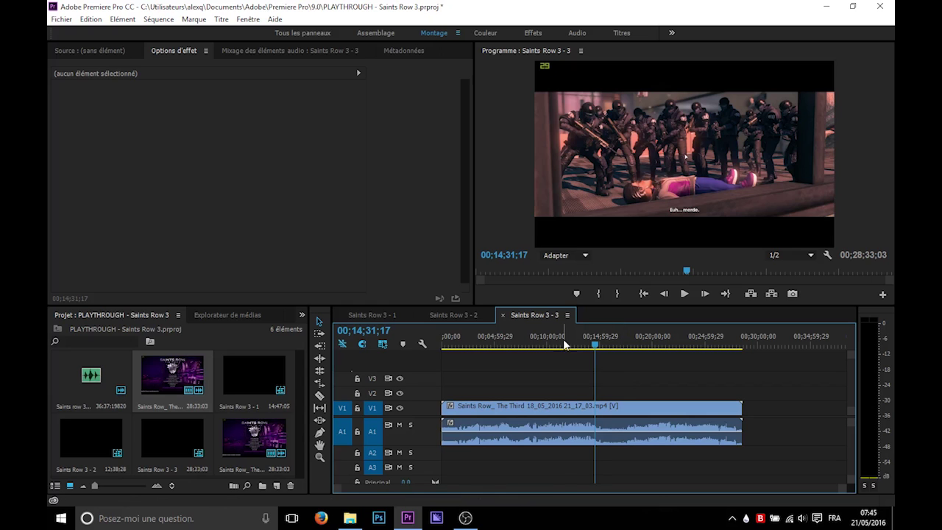
pyautogui.moveTo(595, 345)
pyautogui.mouseDown()
pyautogui.moveTo(575, 346)
pyautogui.moveTo(593, 348)
pyautogui.mouseUp()
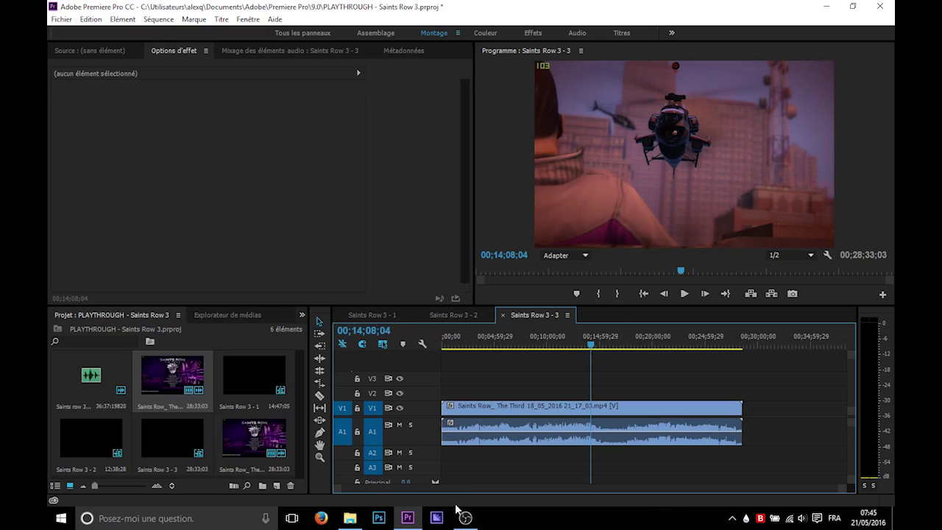
pyautogui.click(351, 518)
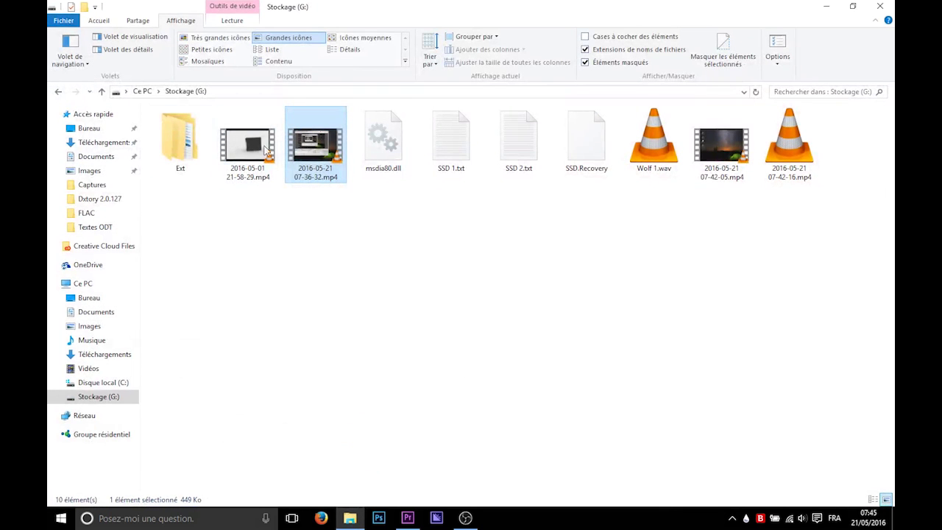
pyautogui.click(108, 402)
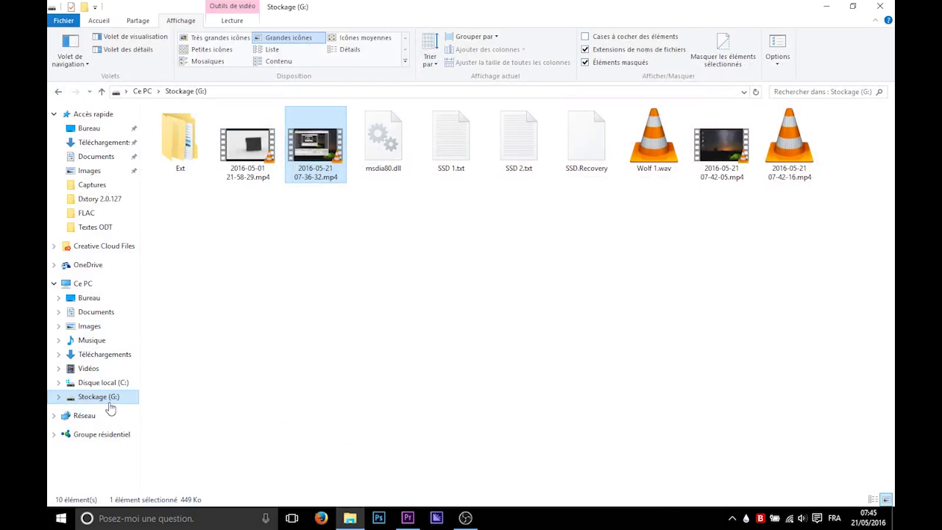
pyautogui.click(236, 169)
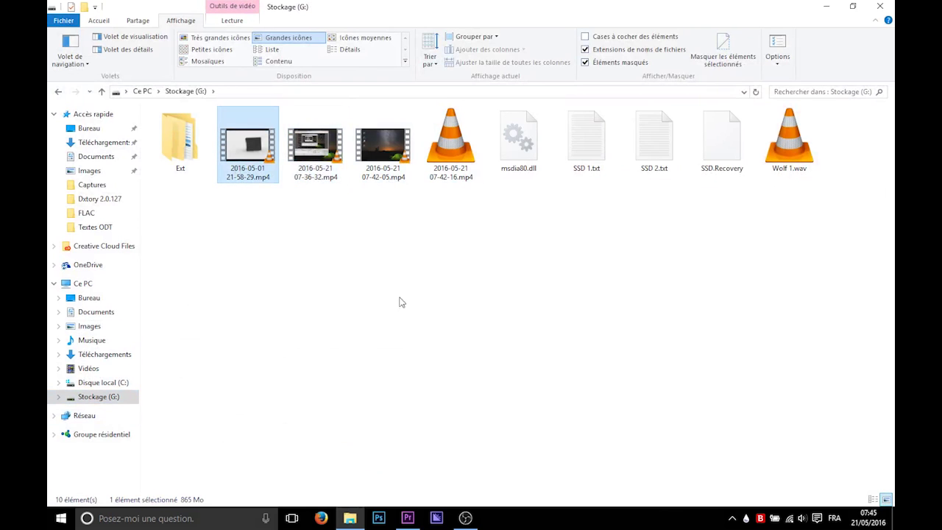
pyautogui.doubleClick(270, 170)
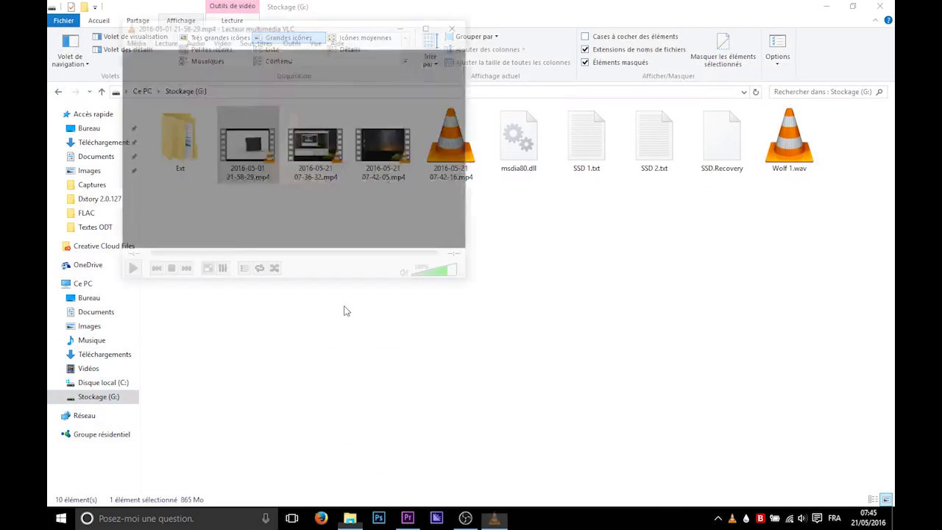
pyautogui.click(471, 483)
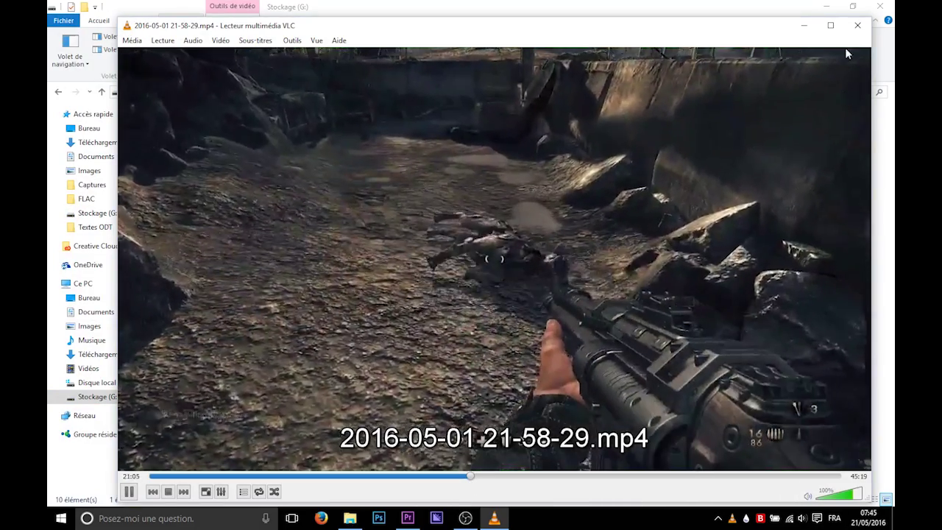
pyautogui.click(854, 31)
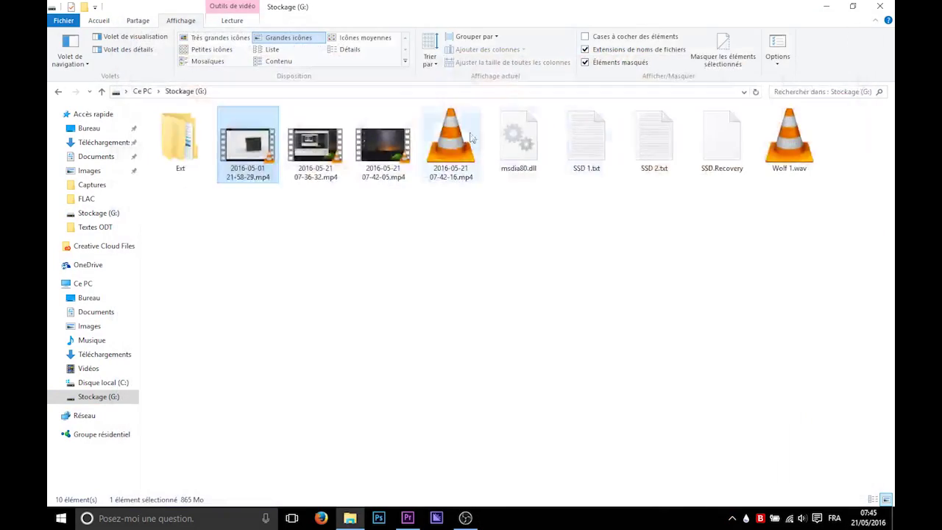
pyautogui.click(383, 148)
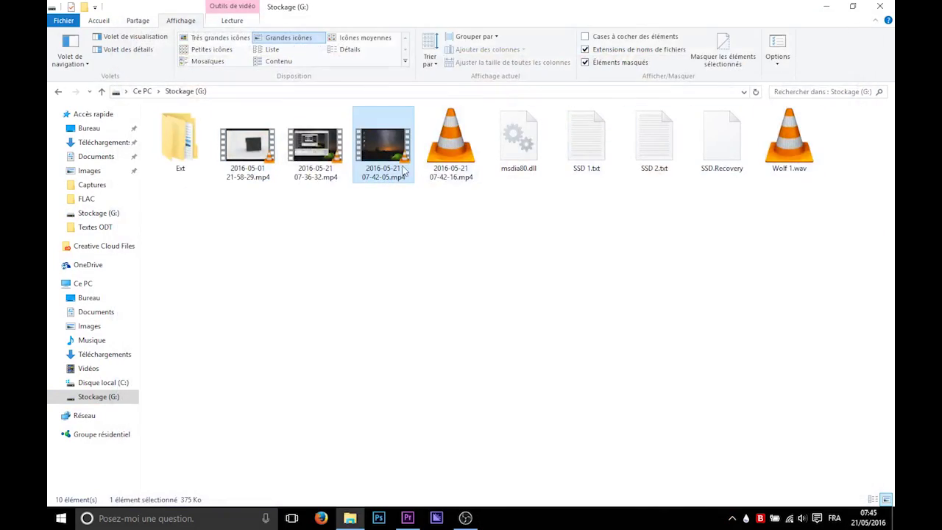
pyautogui.click(466, 161)
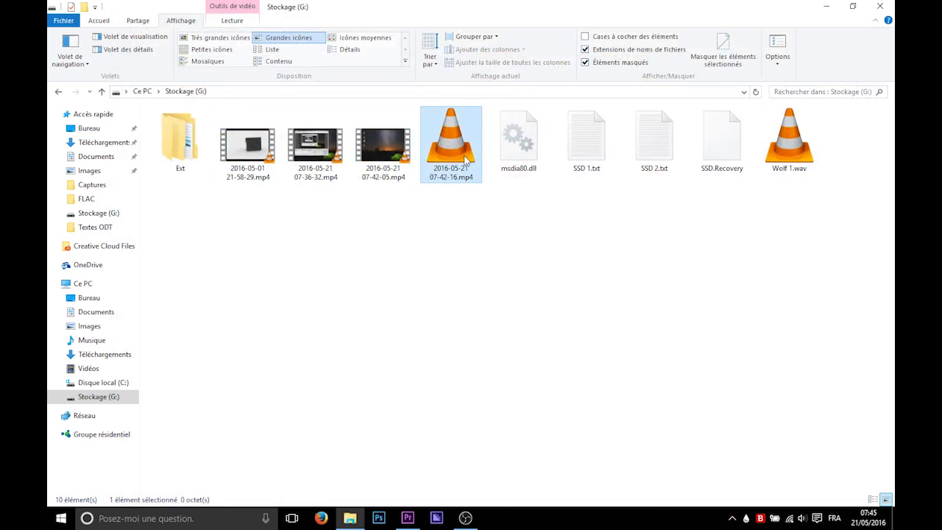
pyautogui.doubleClick(466, 159)
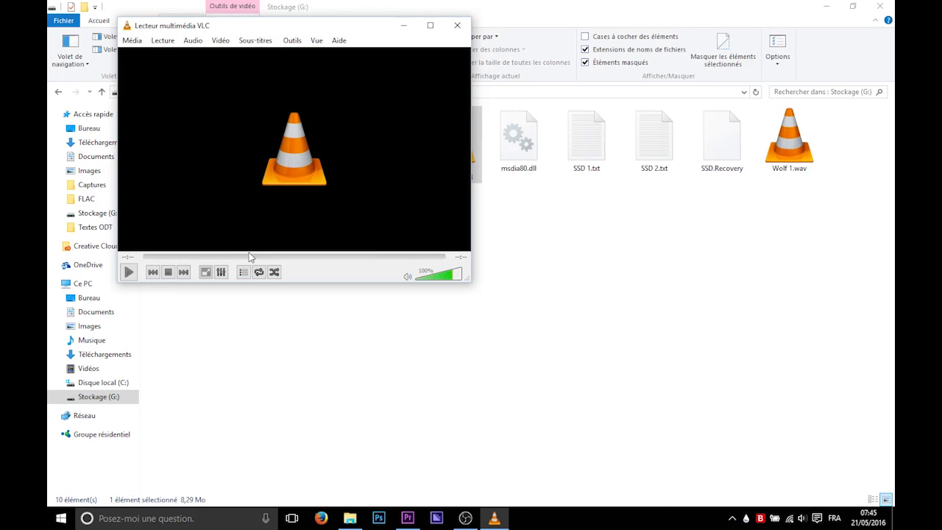
pyautogui.click(458, 25)
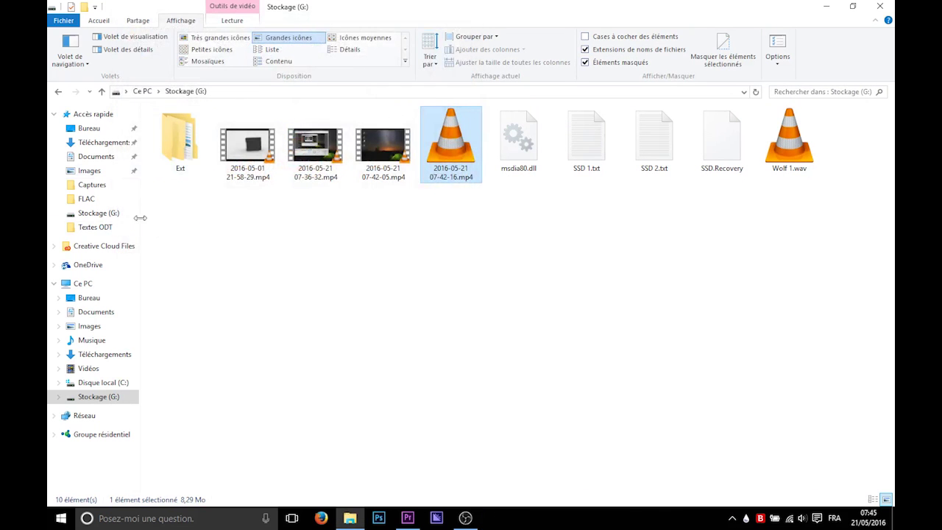
# Play Saints Row_ The Third 18_05_2016 21_17_03.mp4 from the Captures folder under Vidéos in VLC around the first mission's ending, and stop playback.
pyautogui.click(88, 368)
pyautogui.doubleClick(184, 140)
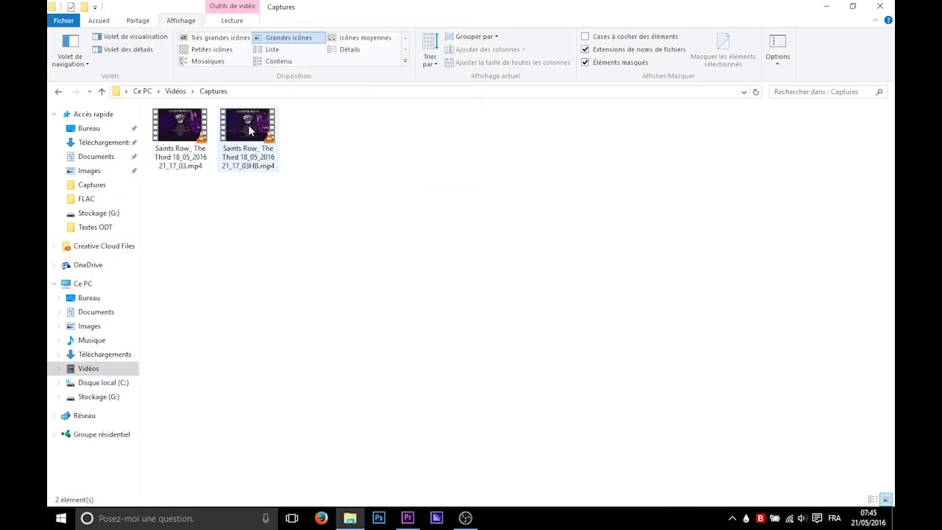
pyautogui.doubleClick(177, 159)
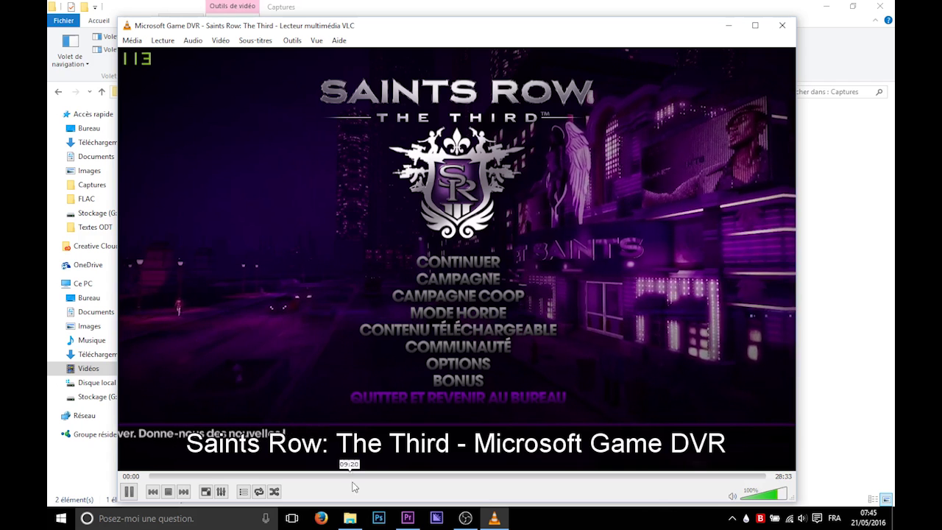
pyautogui.click(374, 476)
pyautogui.moveTo(374, 478); pyautogui.dragTo(470, 479)
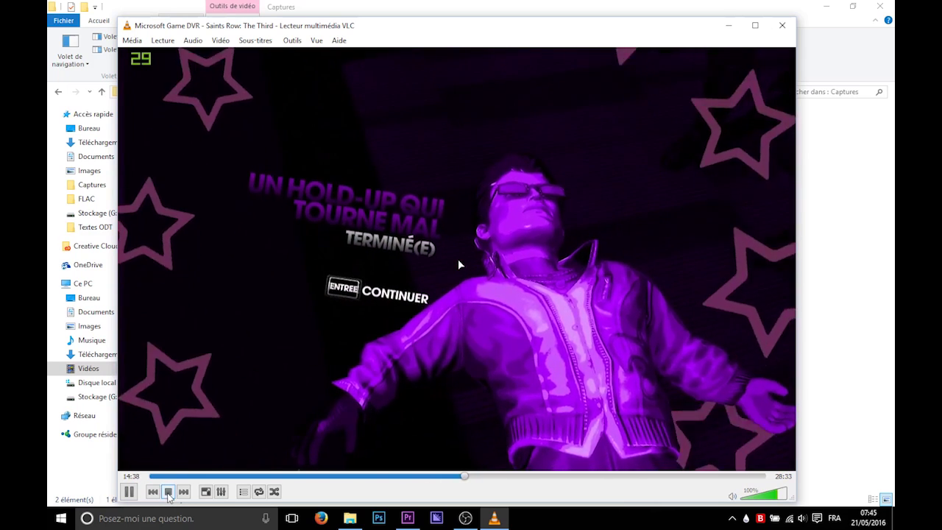
pyautogui.click(168, 494)
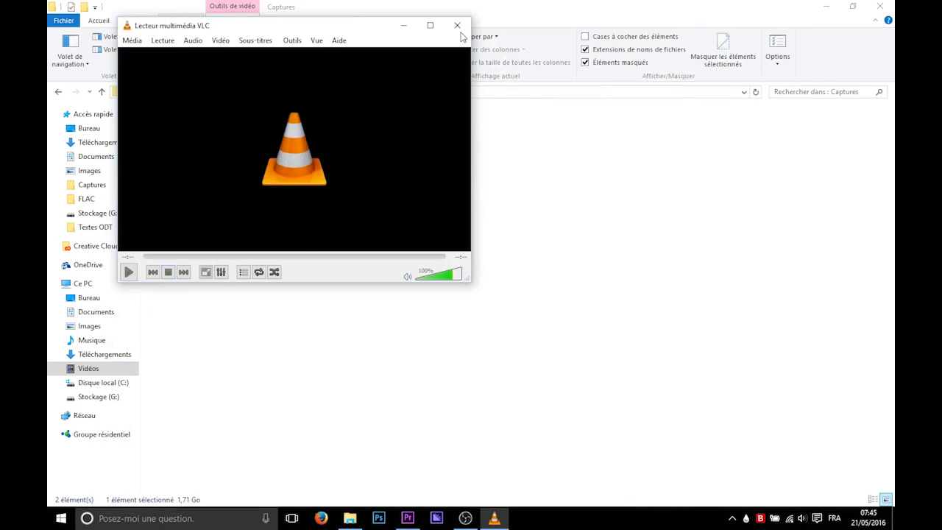
# Clear the VLC, File Explorer and Premiere Pro windows off the desktop and launch HandBrake.
pyautogui.click(459, 27)
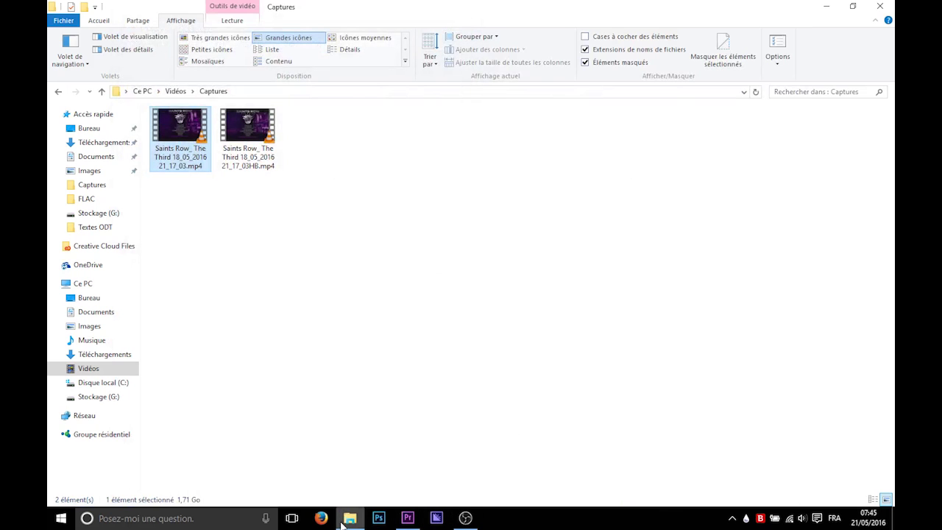
pyautogui.click(828, 6)
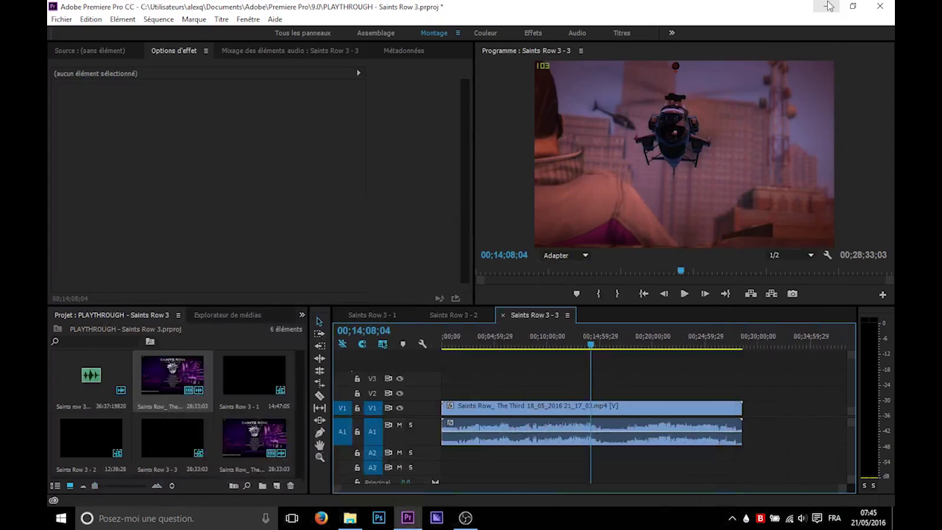
pyautogui.click(827, 6)
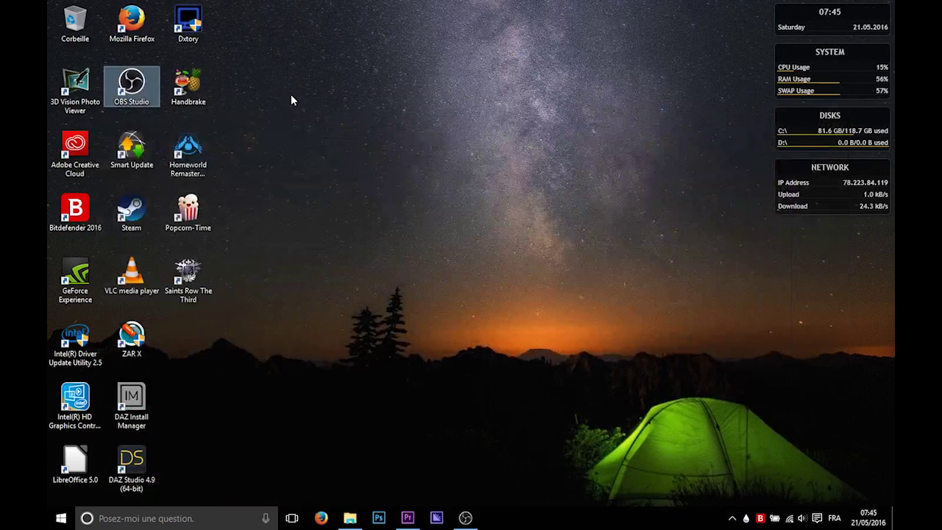
pyautogui.click(183, 96)
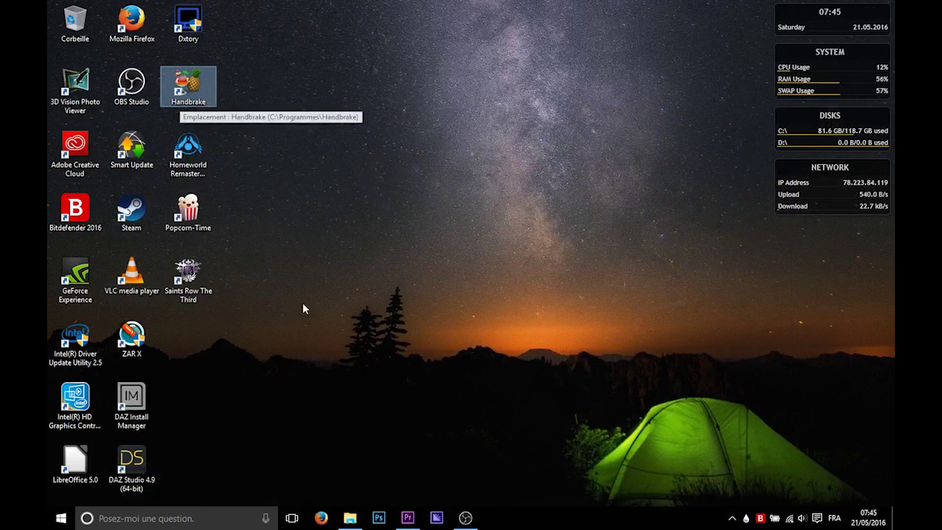
pyautogui.doubleClick(190, 85)
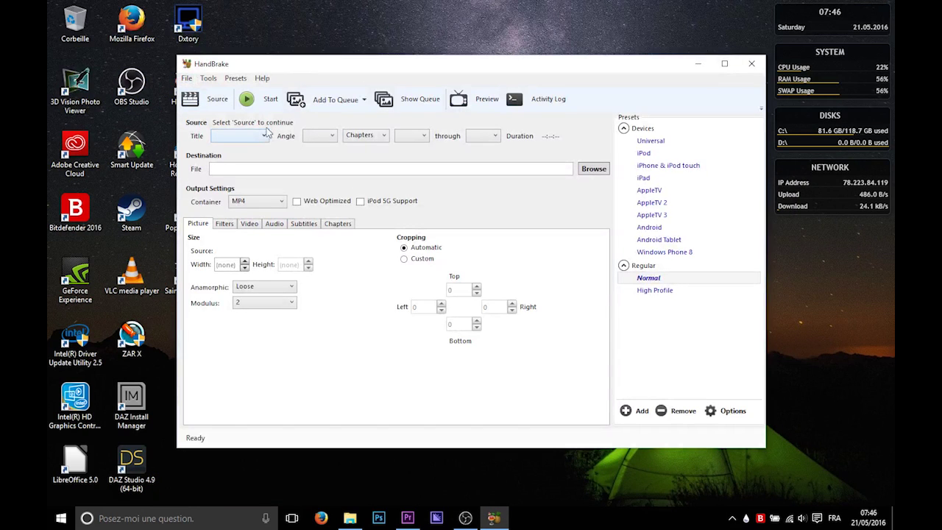
# Load the single video file Saints Row_ The Third 18_05_2016 21_17_03.mp4 from the Captures folder as the HandBrake source.
pyautogui.click(221, 102)
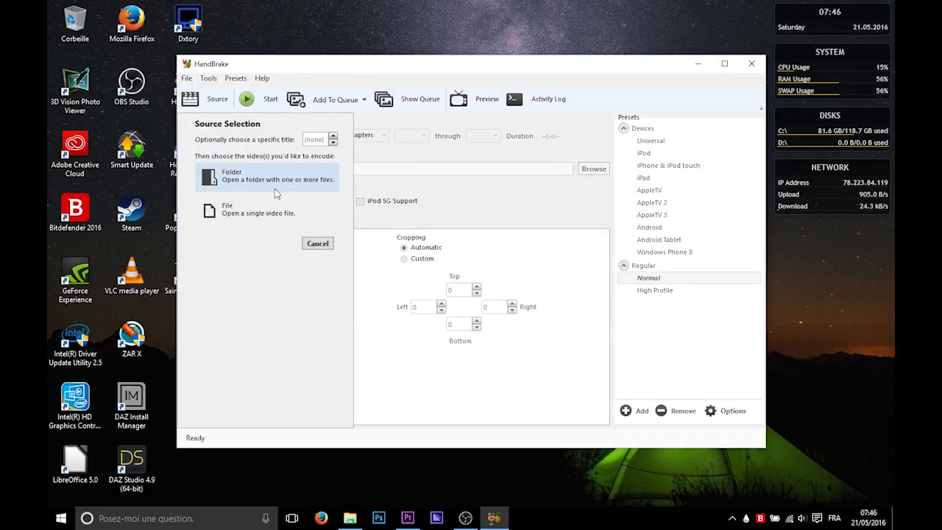
pyautogui.click(254, 209)
pyautogui.click(324, 203)
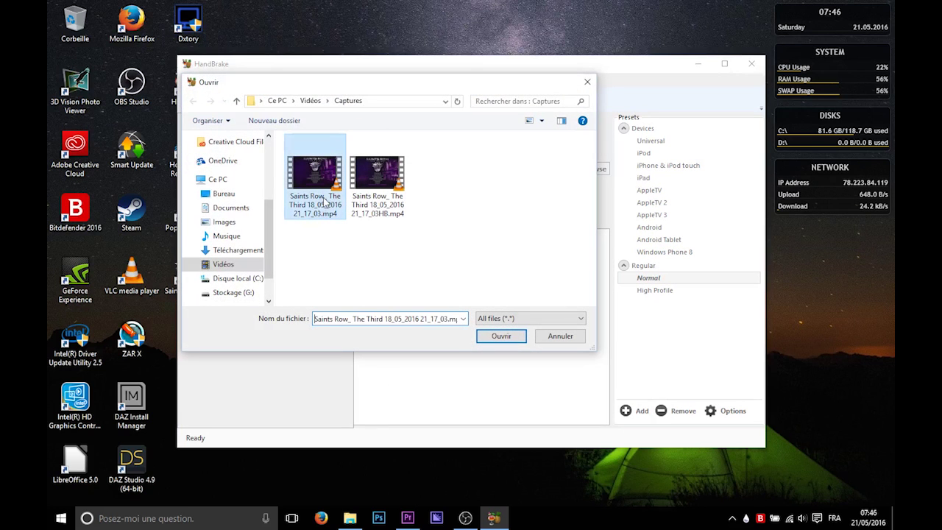
pyautogui.click(505, 336)
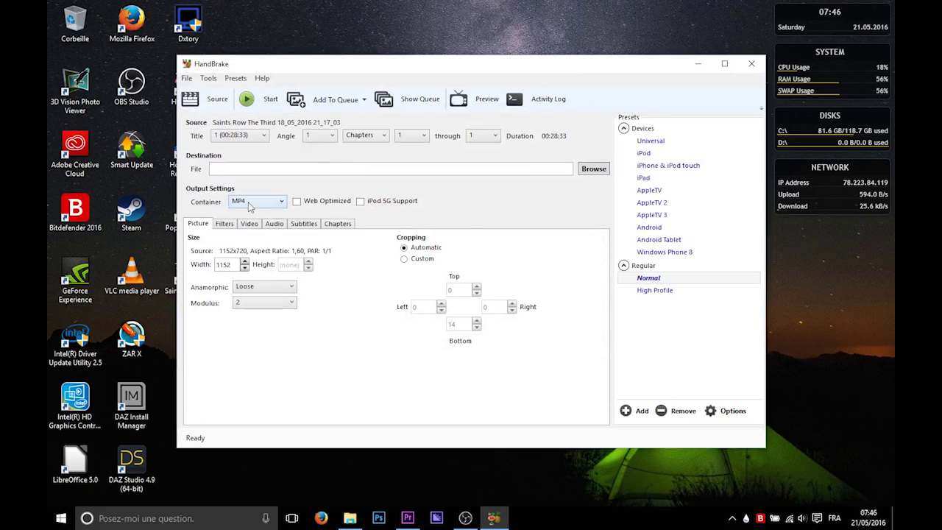
# Look through the filter, video, audio and subtitle settings, choosing MP4 as the output container.
pyautogui.click(229, 224)
pyautogui.click(249, 225)
pyautogui.click(274, 224)
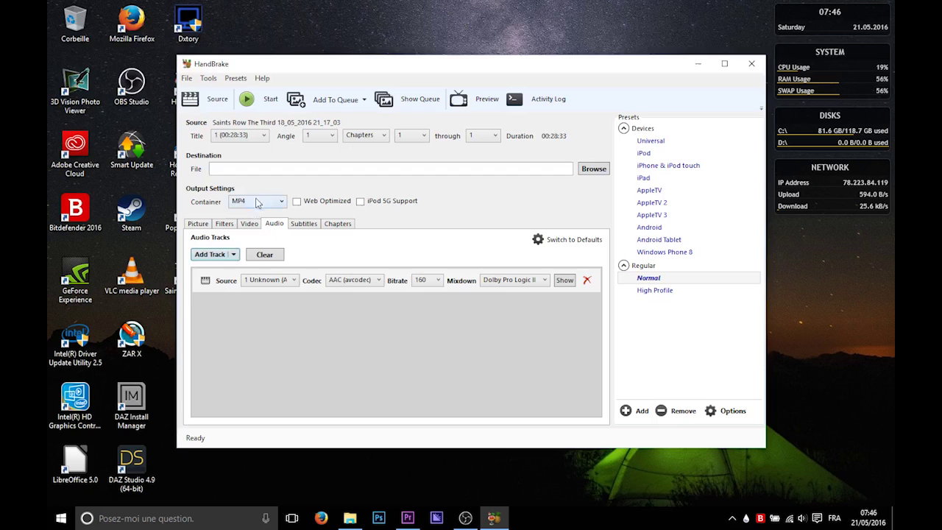
pyautogui.click(280, 202)
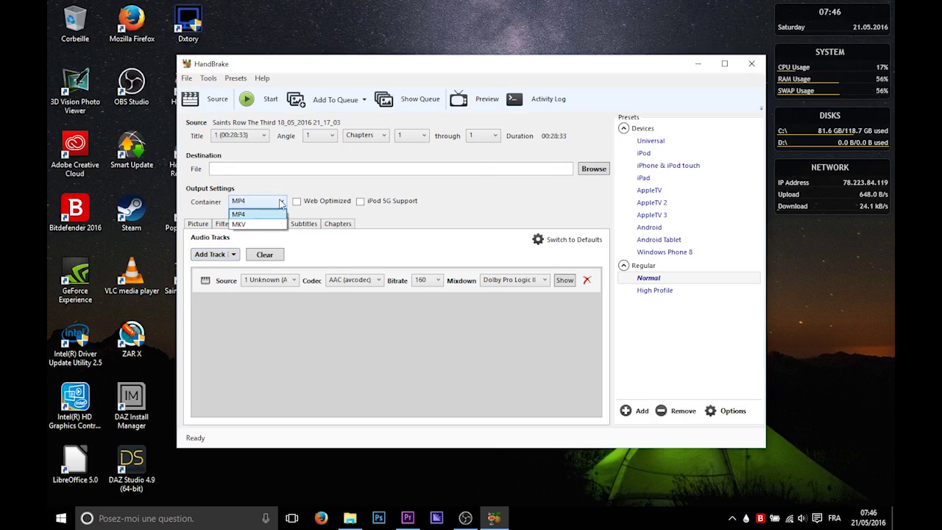
pyautogui.click(272, 211)
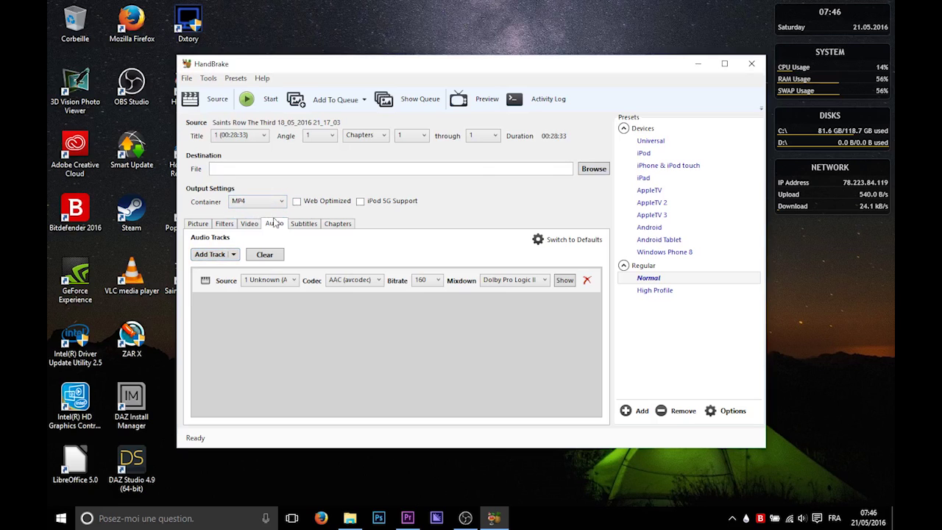
pyautogui.click(297, 224)
pyautogui.click(261, 224)
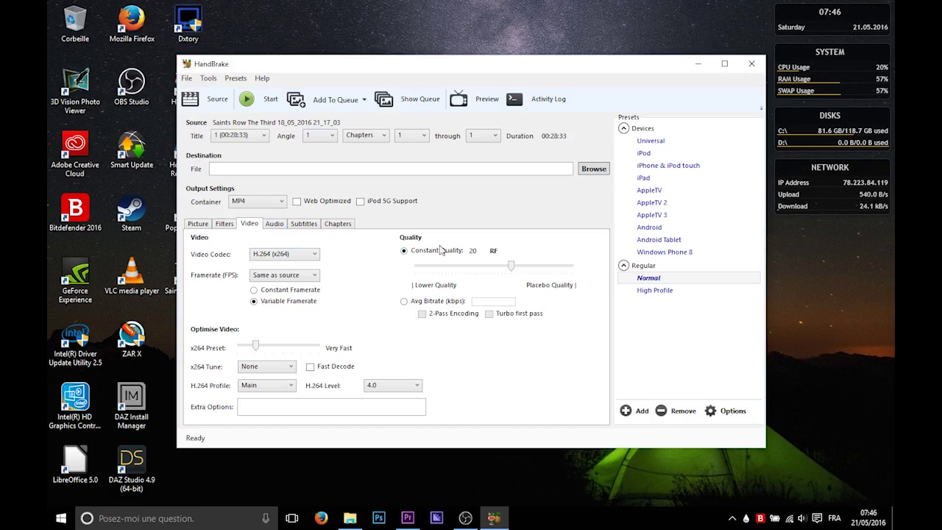
# Examine the framerate choices for the video output and the audio track settings.
pyautogui.click(287, 277)
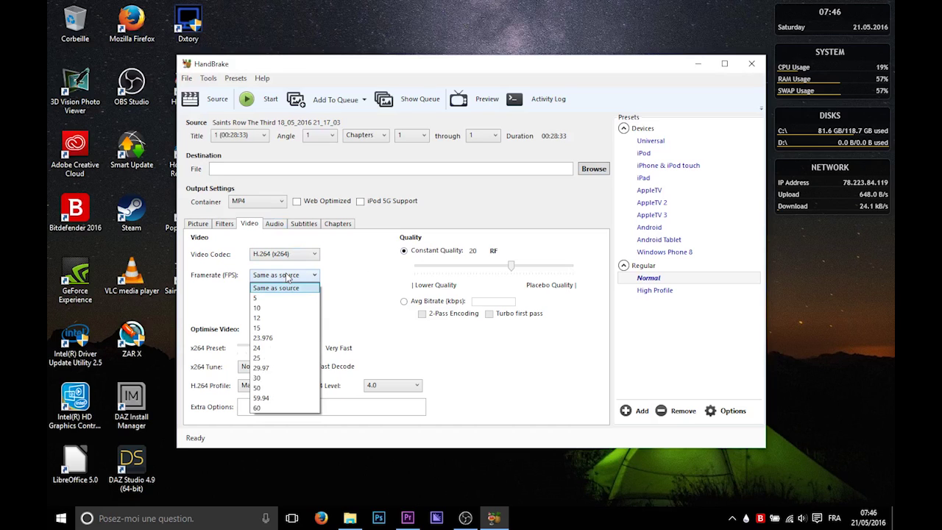
pyautogui.click(287, 277)
pyautogui.click(287, 277)
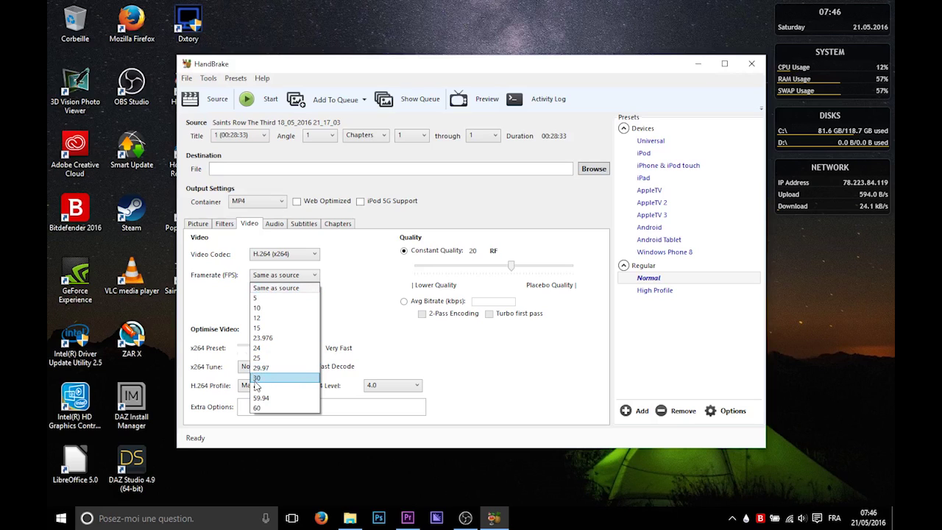
pyautogui.click(364, 308)
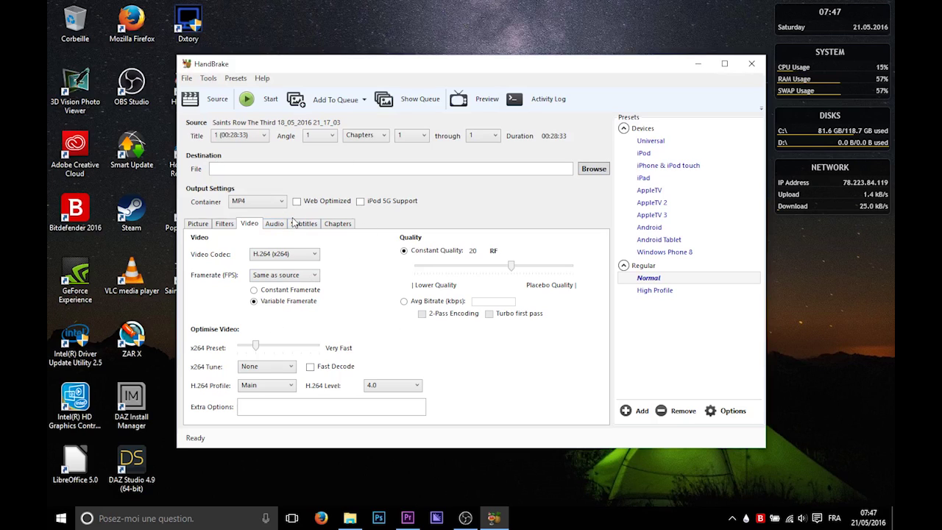
pyautogui.click(285, 224)
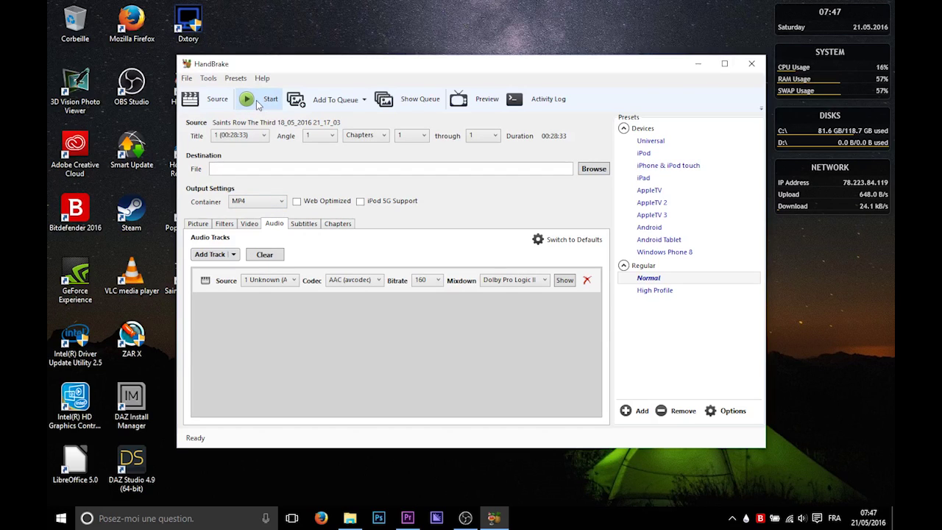
# Switch to File Explorer and compare the file sizes of the original Saints Row capture and its HB version in the Captures folder.
pyautogui.moveTo(355, 522)
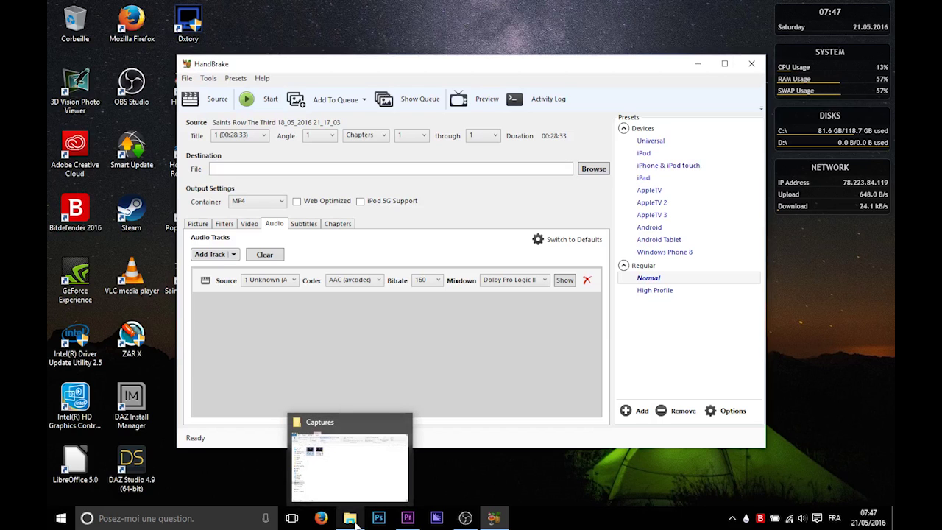
pyautogui.click(352, 518)
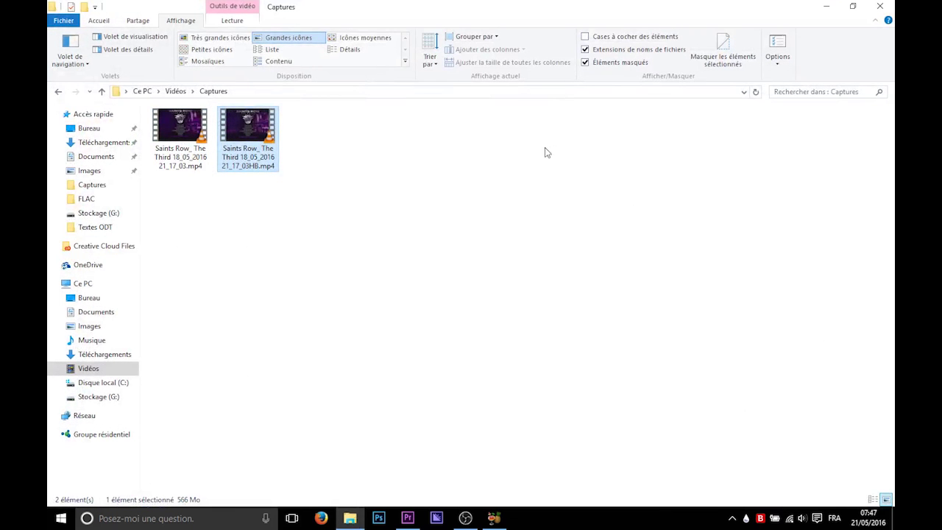
pyautogui.click(192, 141)
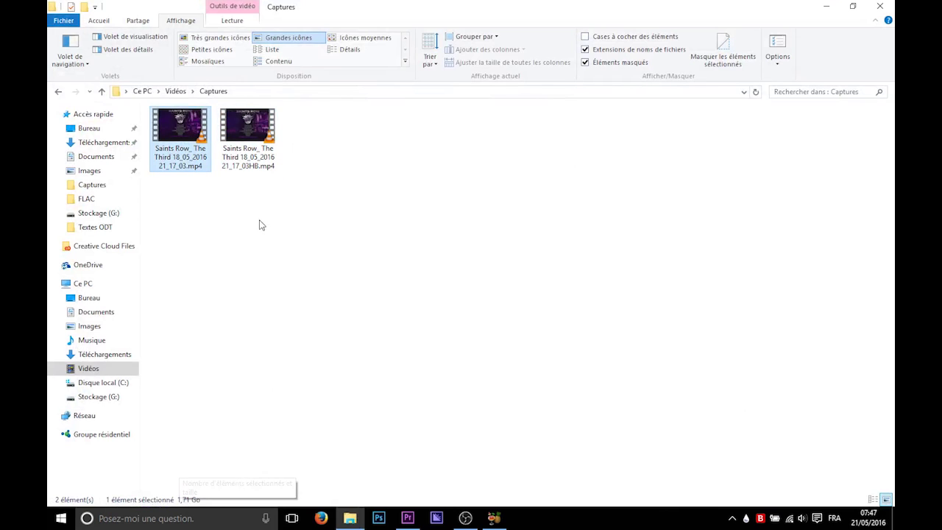
pyautogui.click(259, 158)
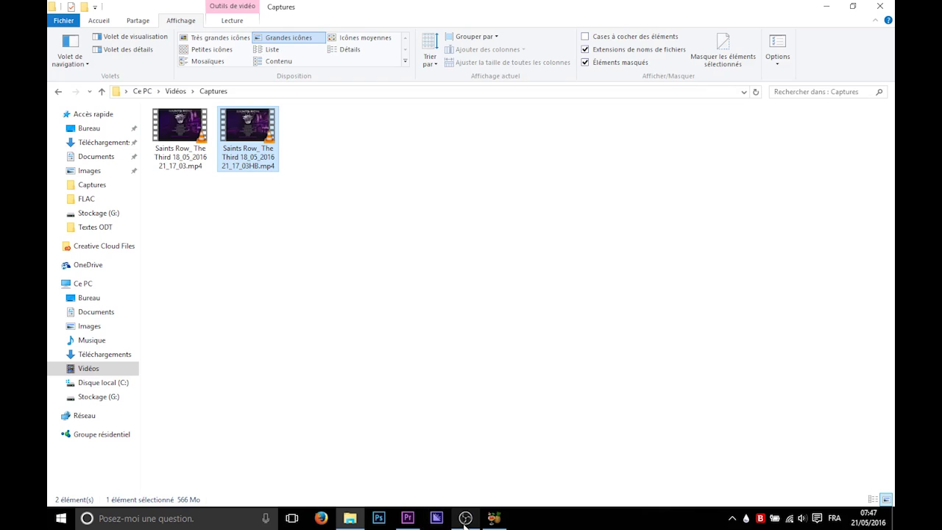
pyautogui.moveTo(465, 525)
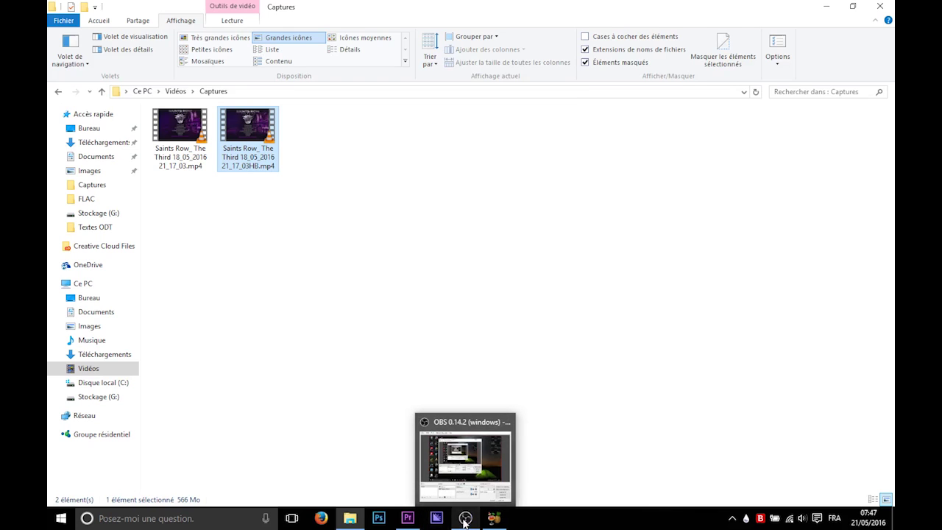
pyautogui.moveTo(255, 123)
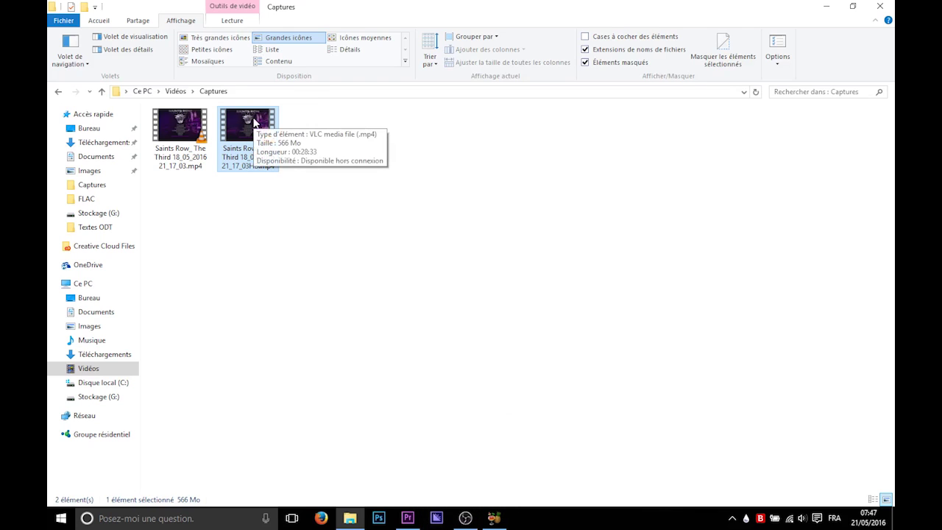
# Switch to Premiere Pro and play the Saints Row 3 - 1 sequence around the first mission's ending, stopping at 00;14;20;08.
pyautogui.moveTo(410, 524)
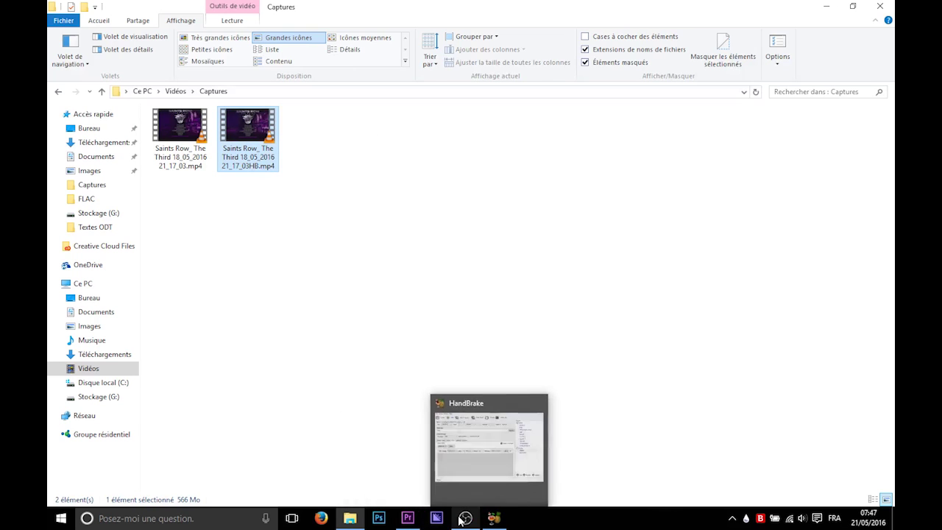
pyautogui.click(408, 519)
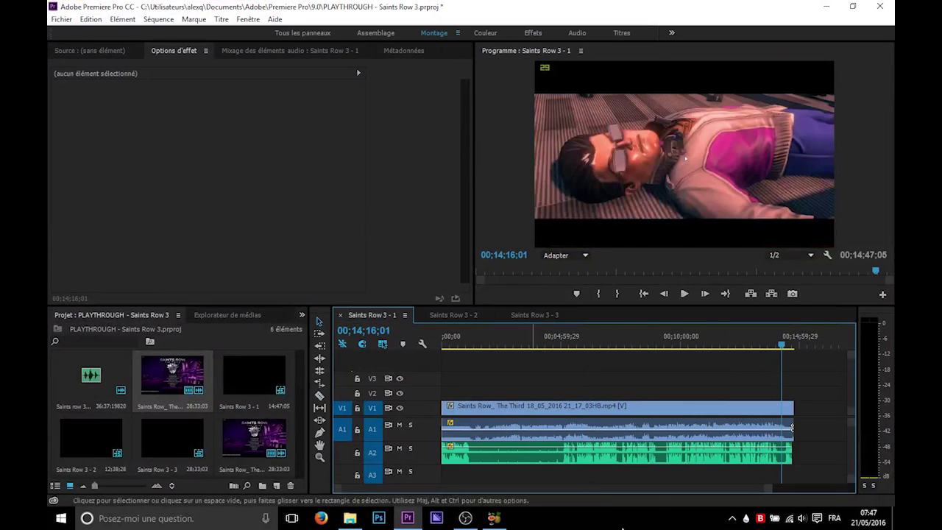
pyautogui.click(779, 346)
pyautogui.press('space')
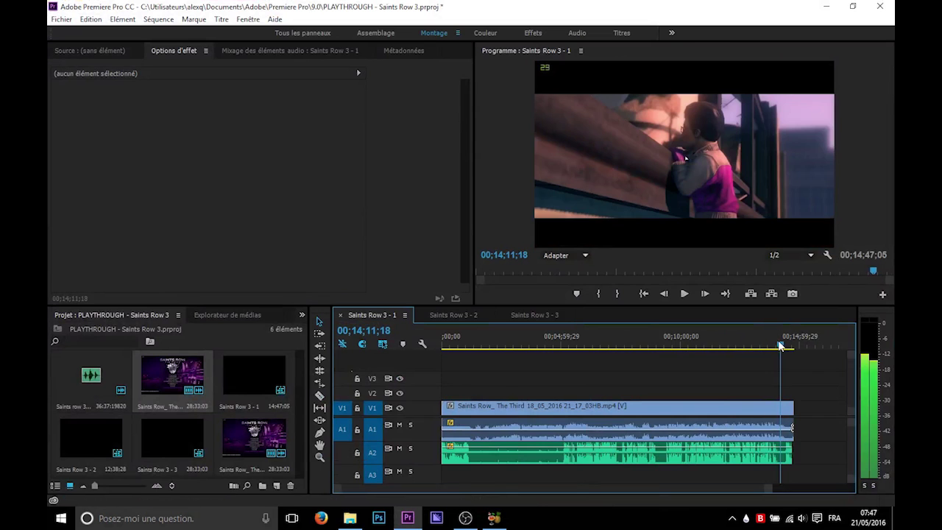
pyautogui.click(684, 293)
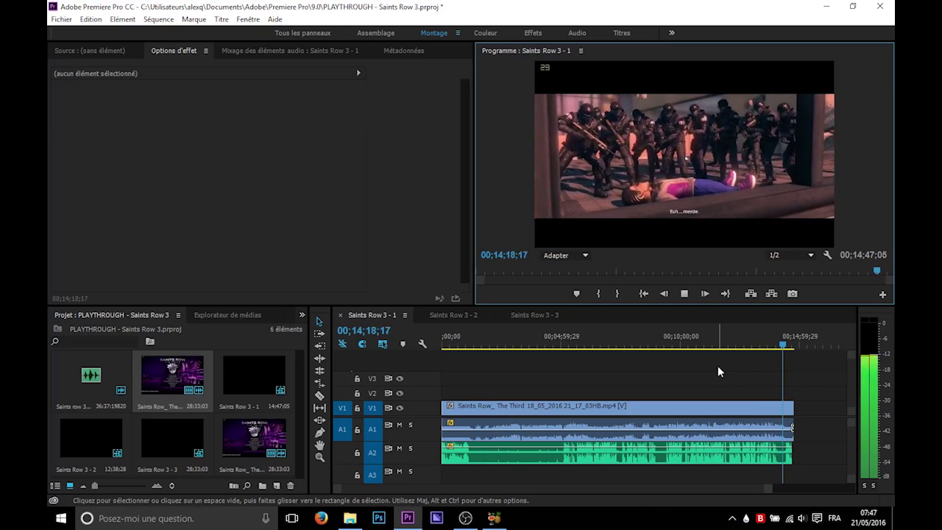
pyautogui.click(684, 293)
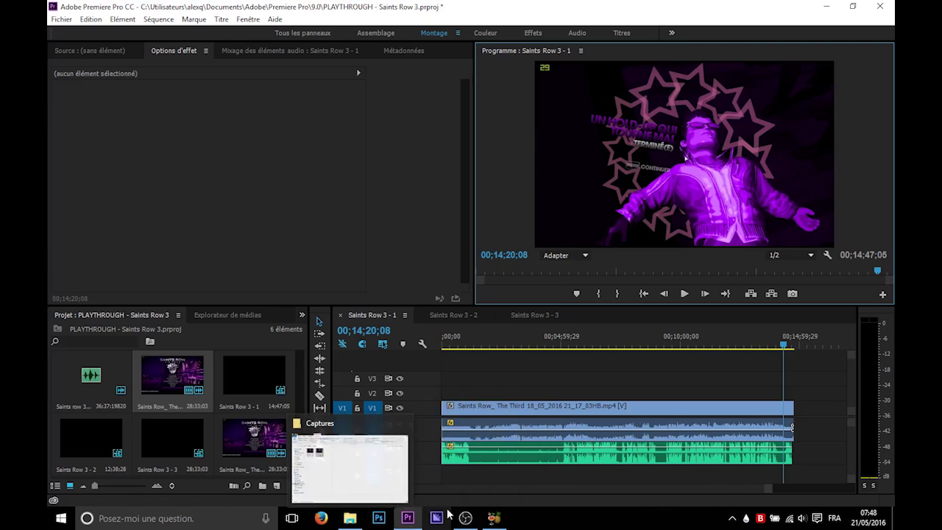
# Minimize Premiere Pro, and close the File Explorer and HandBrake windows to return to the desktop.
pyautogui.click(826, 5)
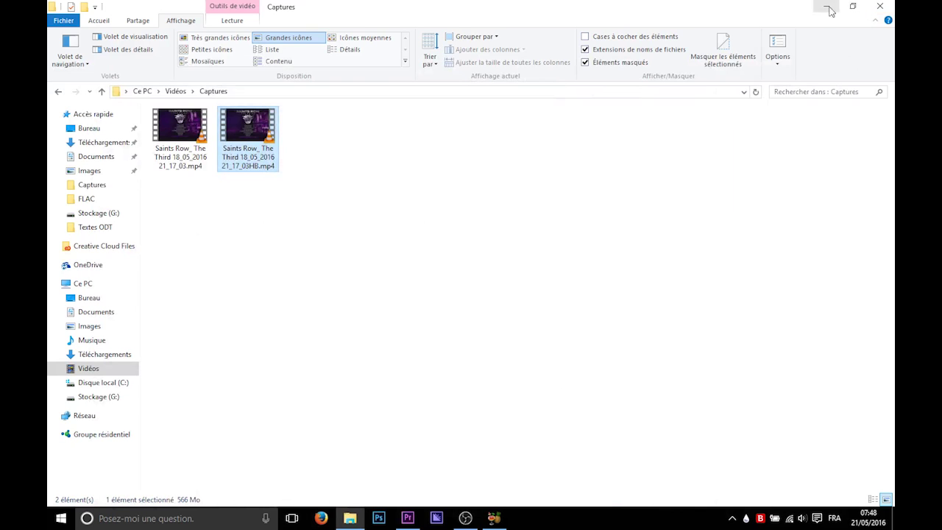
pyautogui.click(880, 6)
pyautogui.click(750, 65)
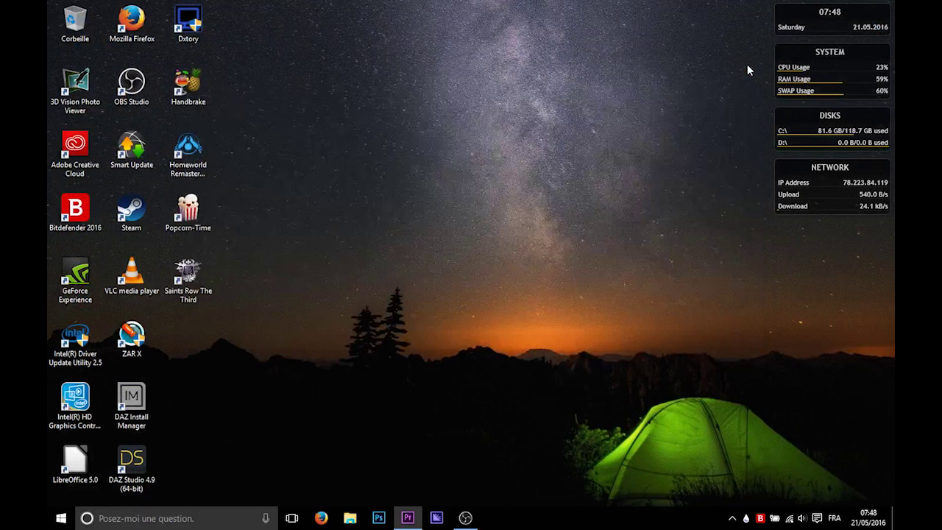